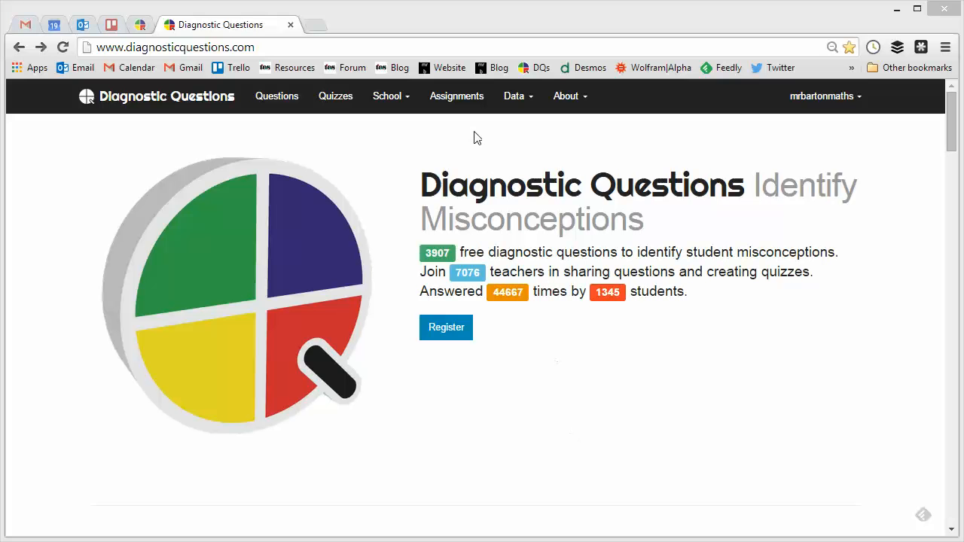
Step: Open the Quizzes list and look over the existing quizzes
left_click(333, 106)
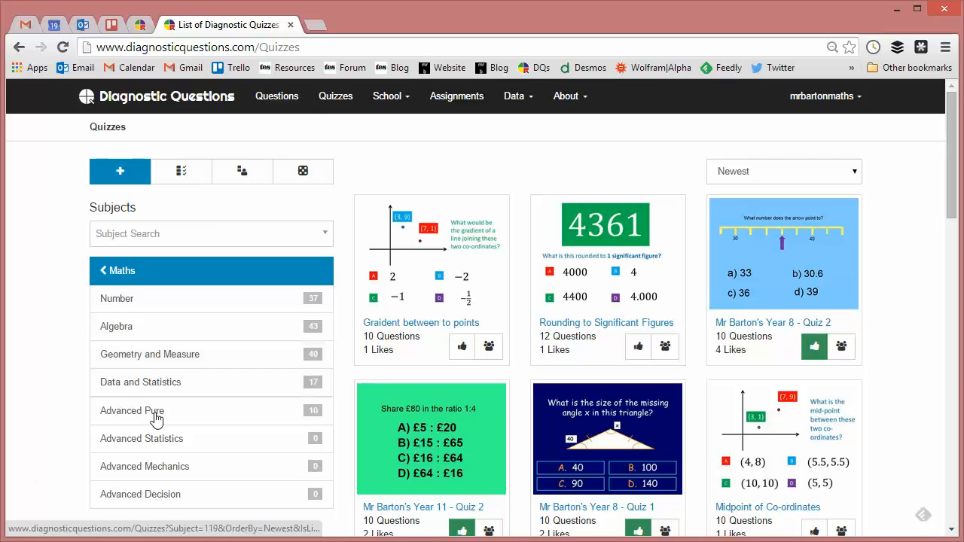
left_click_drag(954, 147, 934, 149)
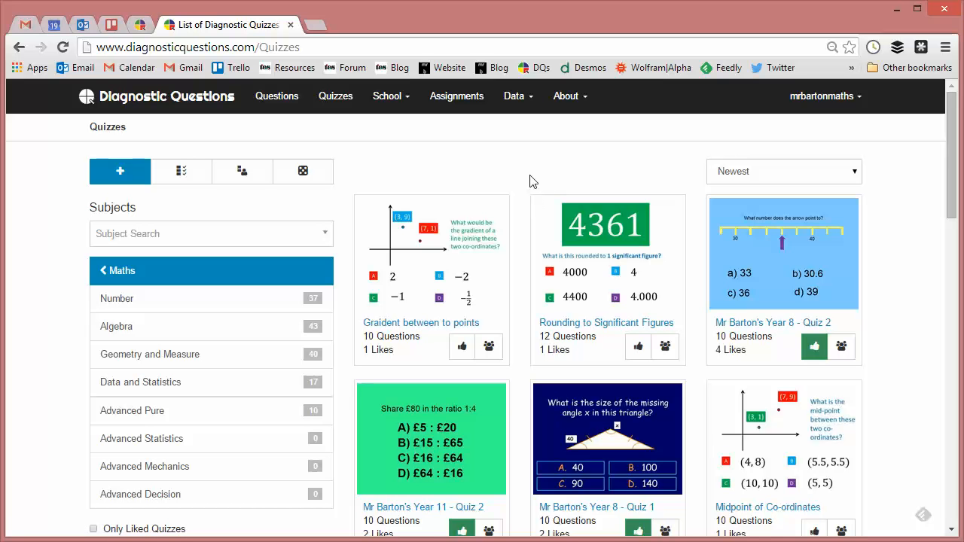
Step: Open the "Solve the equation (x + 3)/3 = 6" question from the Questions list
left_click(274, 103)
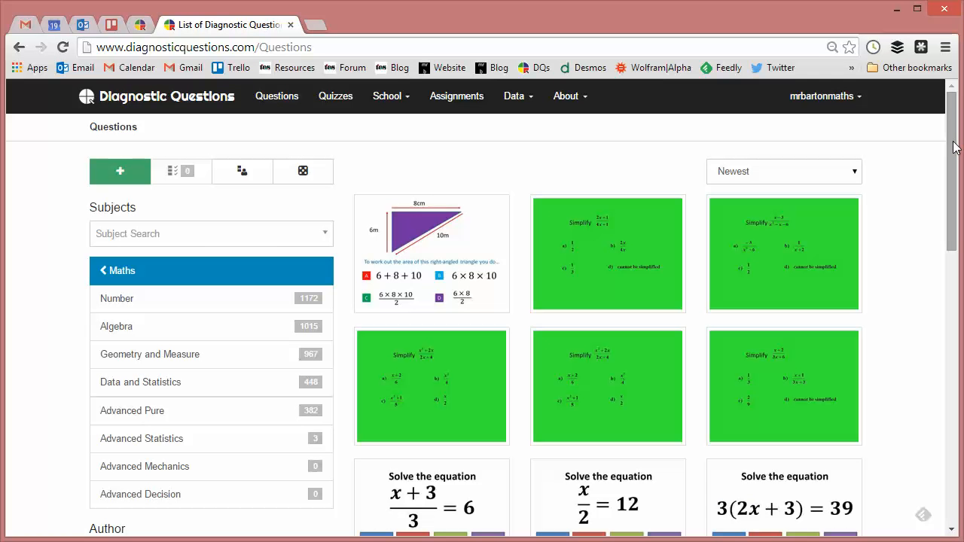
left_click_drag(955, 147, 924, 244)
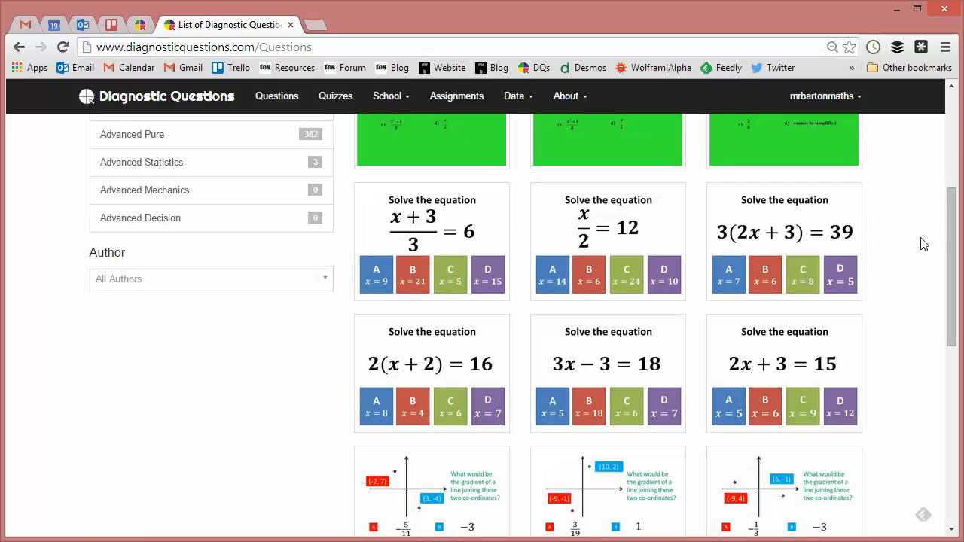
left_click(452, 236)
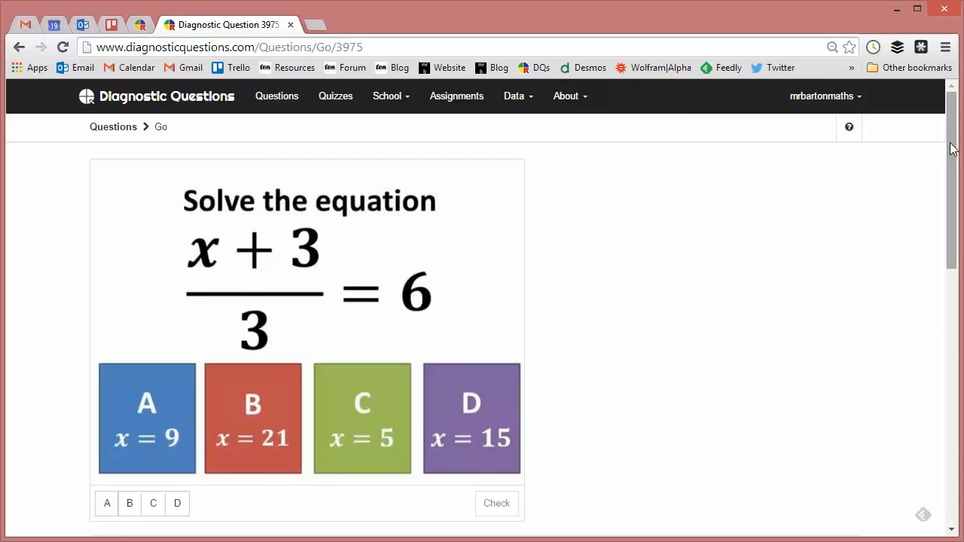
Step: Add this question to a new quiz named "Equations Quiz"
left_click_drag(950, 147, 942, 218)
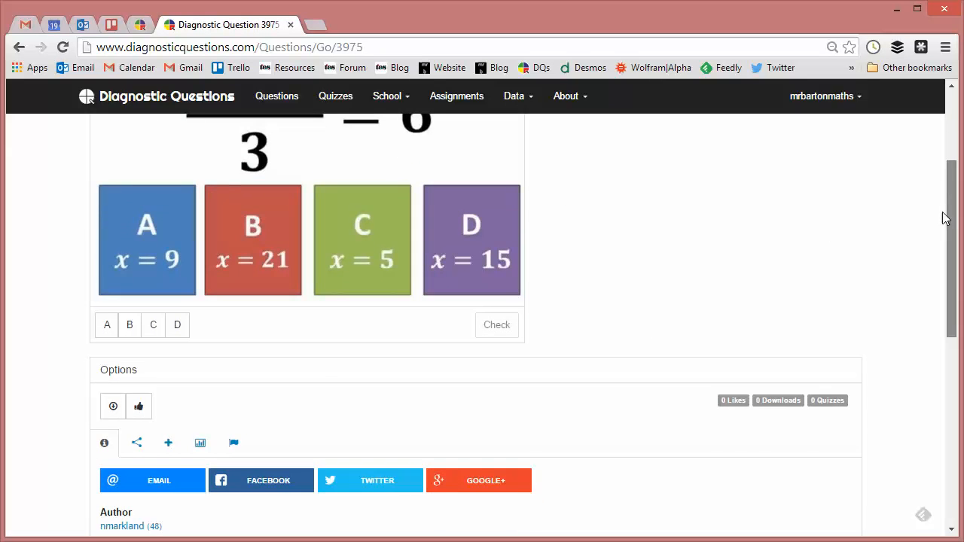
left_click(168, 444)
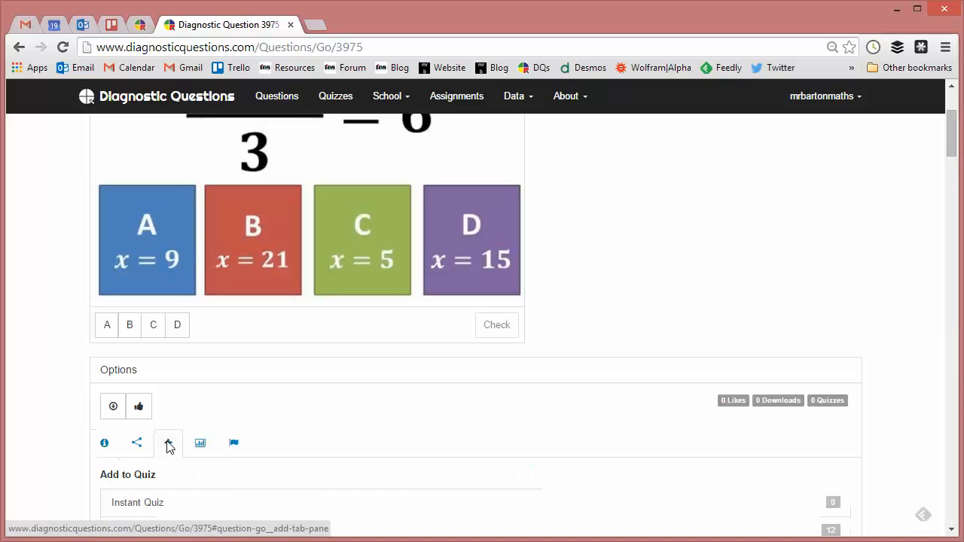
left_click_drag(953, 143, 951, 159)
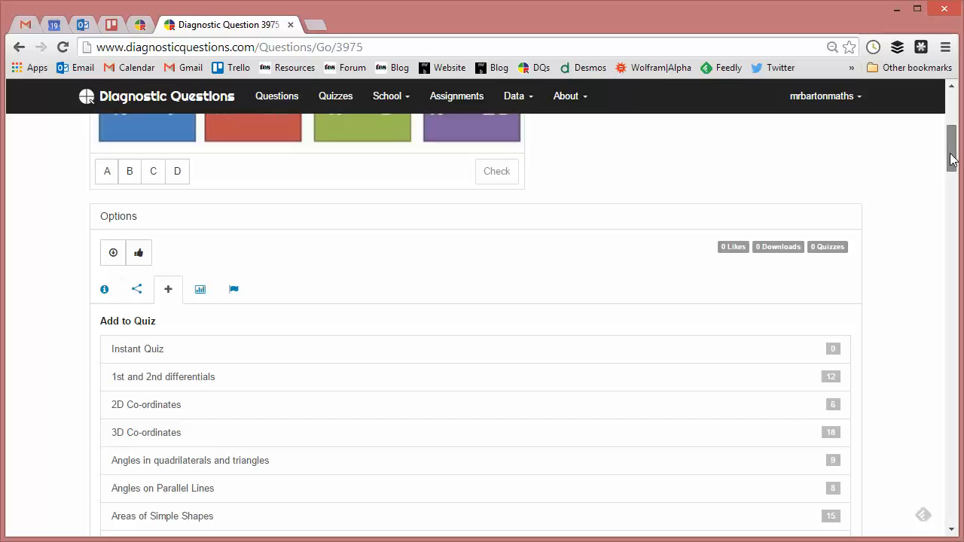
left_click_drag(951, 158, 952, 165)
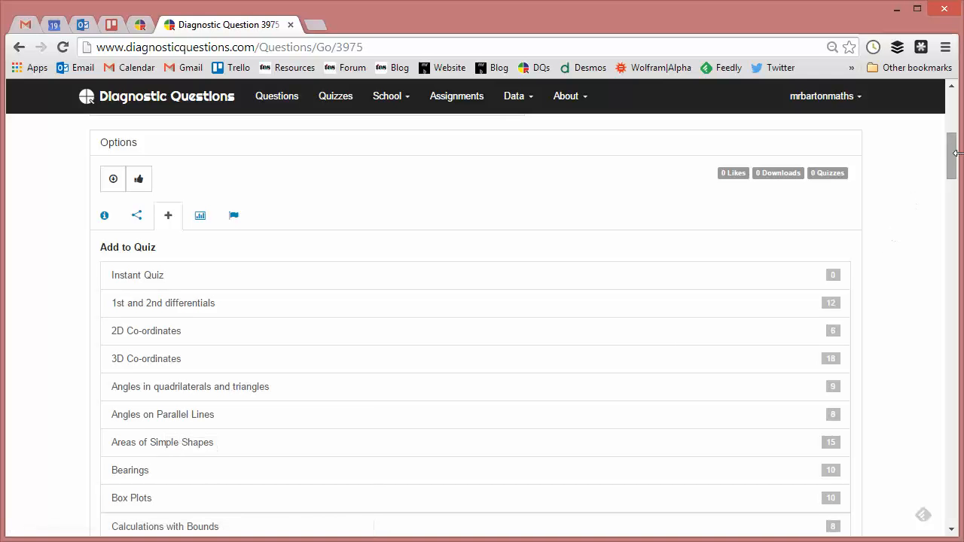
left_click_drag(958, 160, 875, 494)
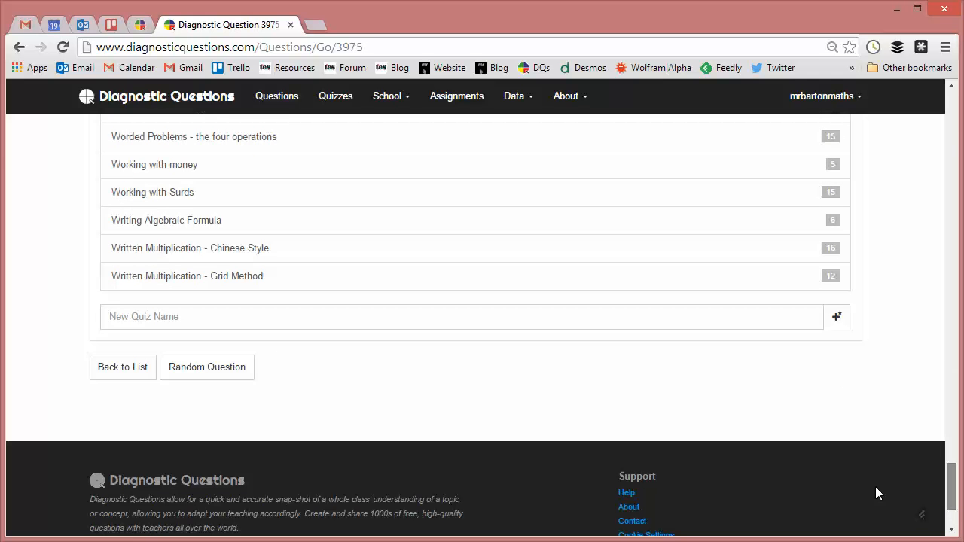
left_click(114, 317)
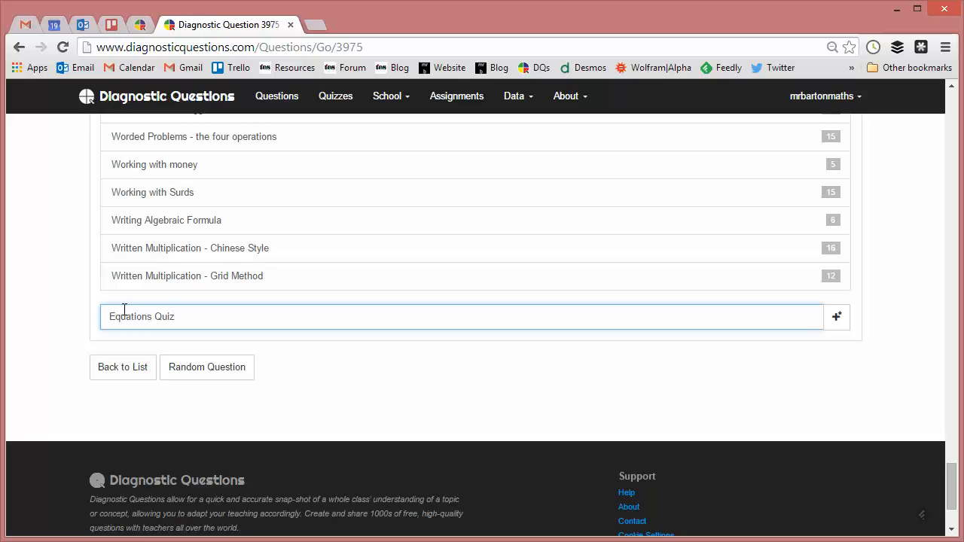
left_click(836, 317)
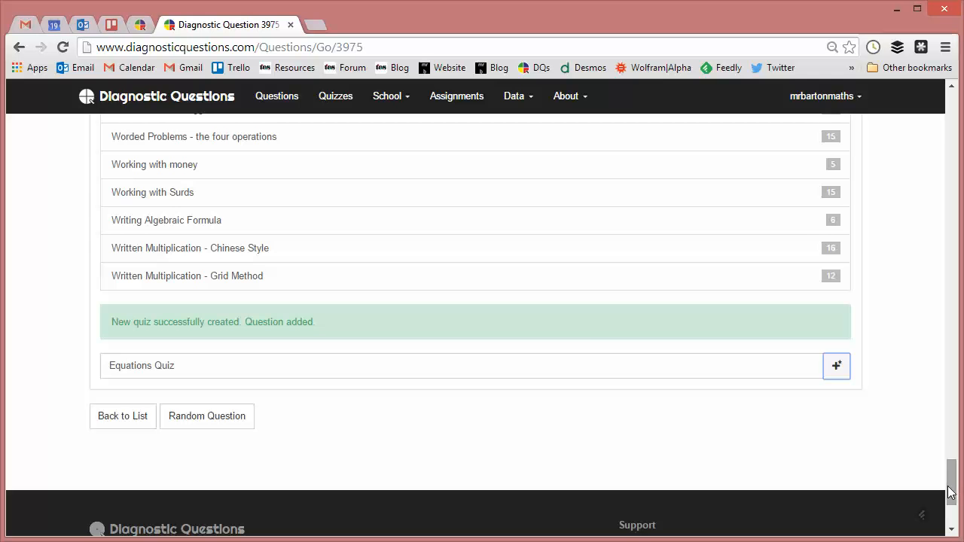
Step: Return to the question list, open the "2x + 3 = 15" question and add it to Equations Quiz
left_click_drag(949, 492, 934, 110)
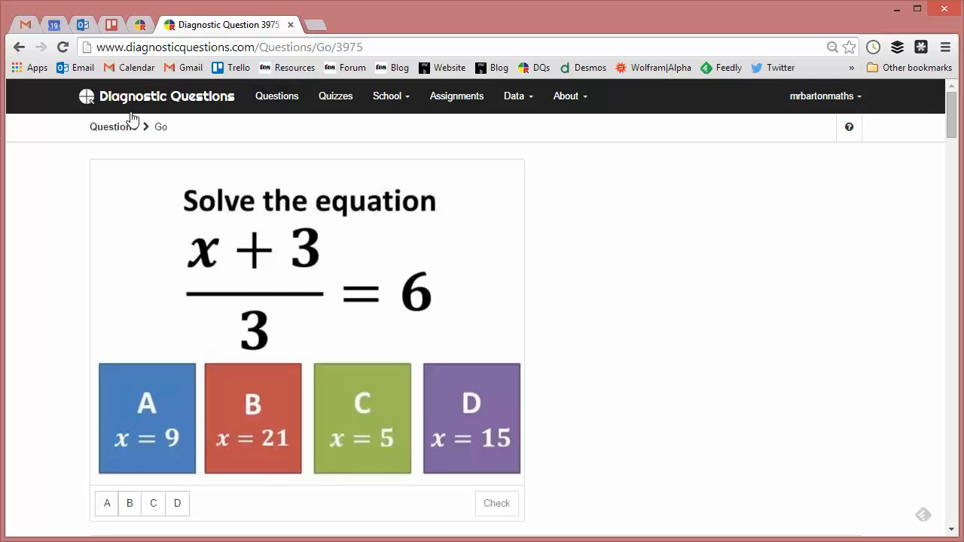
left_click(14, 48)
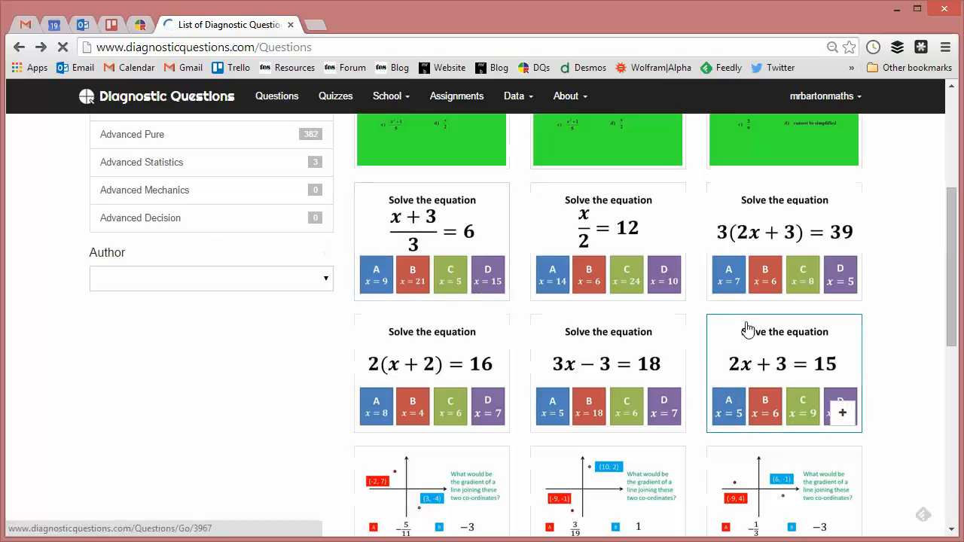
left_click(780, 378)
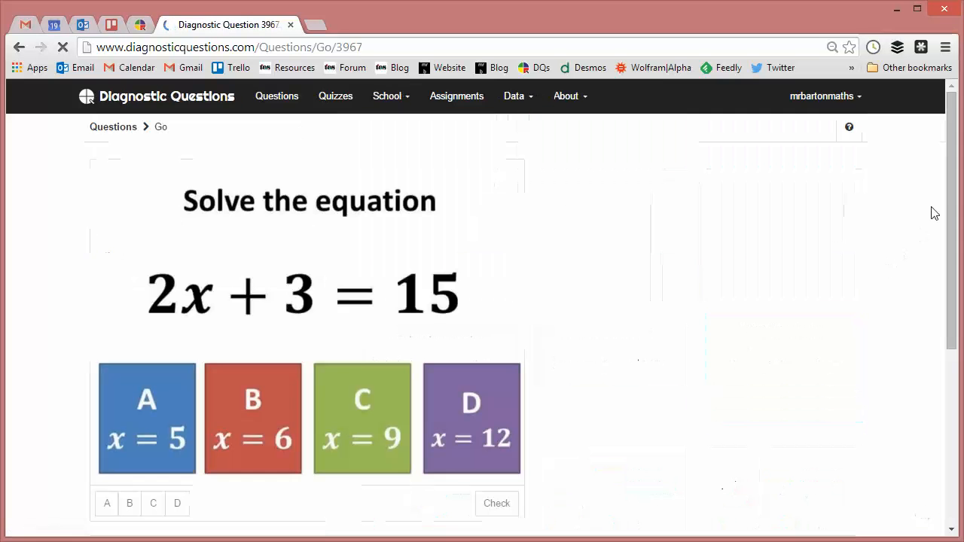
left_click_drag(955, 192, 958, 274)
left_click(169, 401)
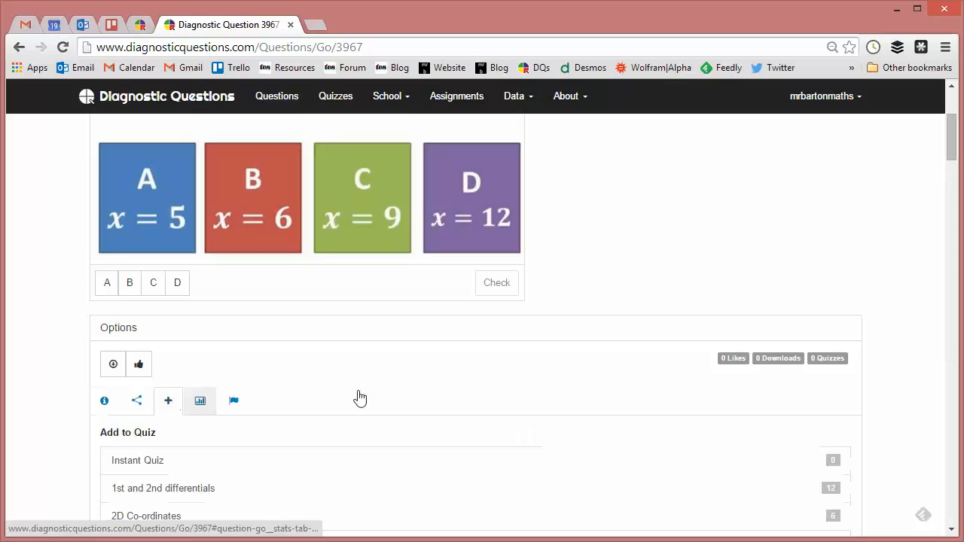
left_click_drag(956, 149, 951, 215)
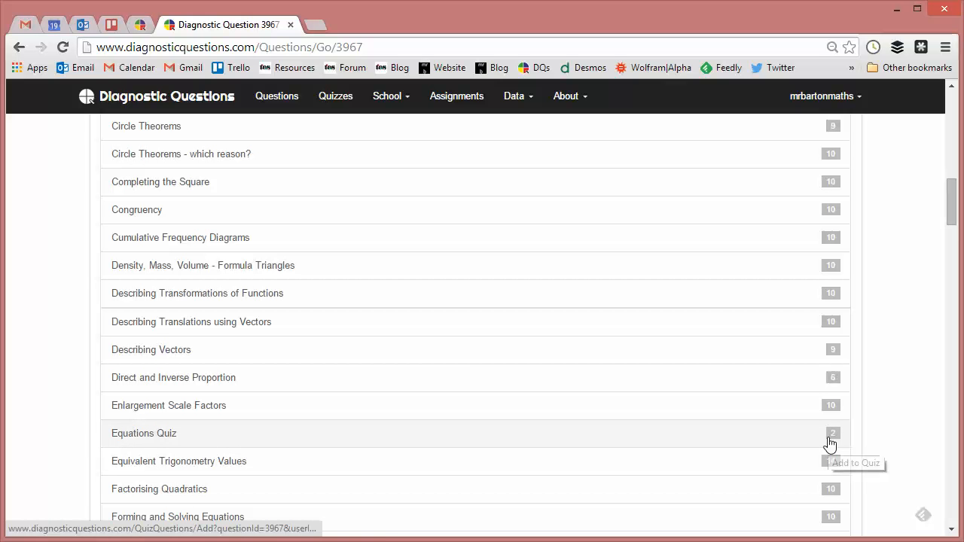
Step: Open the Quizzes list to check the new Equations Quiz
left_click_drag(950, 220, 951, 113)
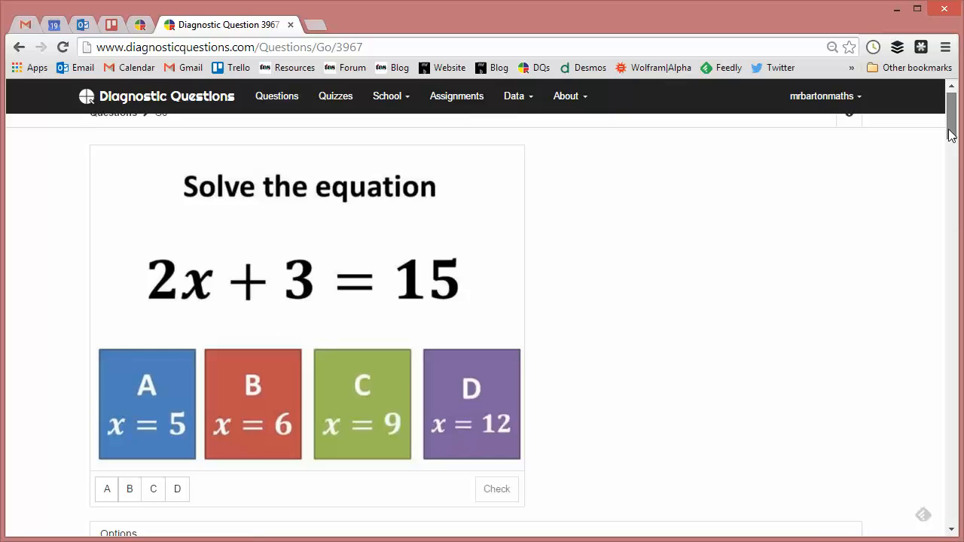
left_click(328, 103)
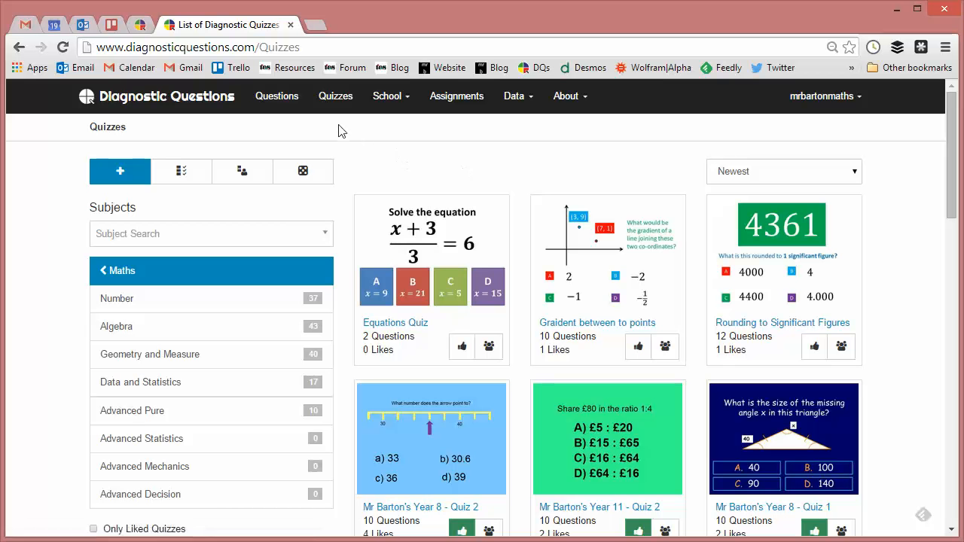
Step: Add the gradient question with points (-2, 7) and (3, -4) to the Instant Quiz directly from the Questions list
left_click(276, 103)
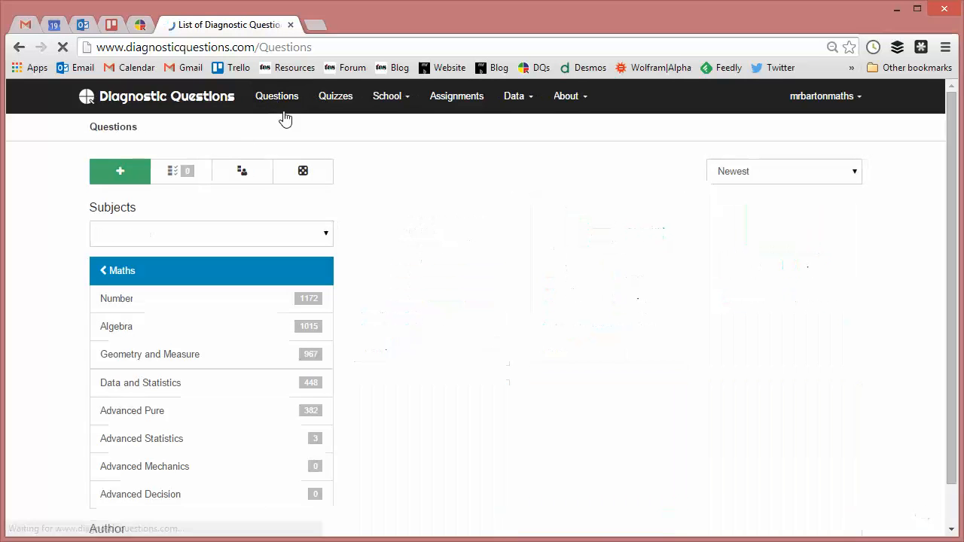
scroll(954, 172, "down", 2)
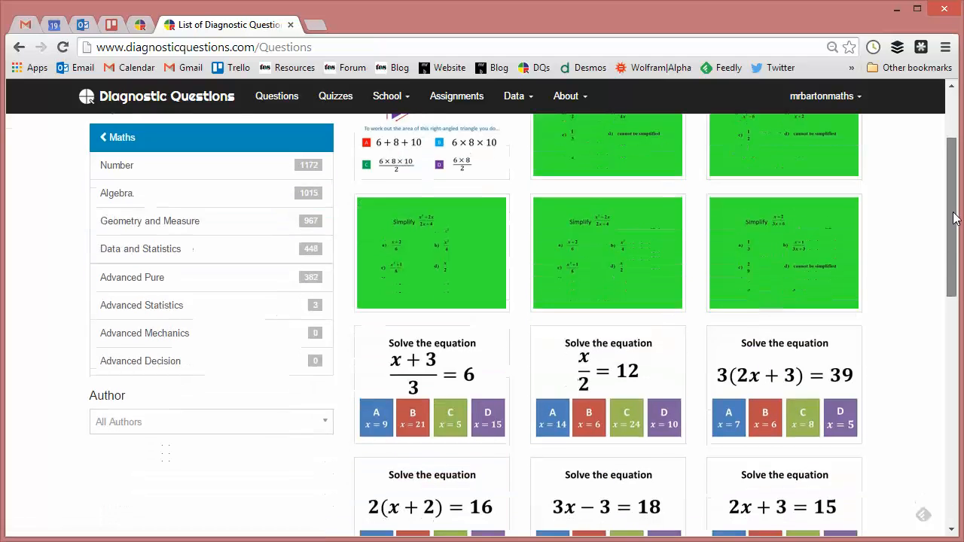
mouse_move(661, 430)
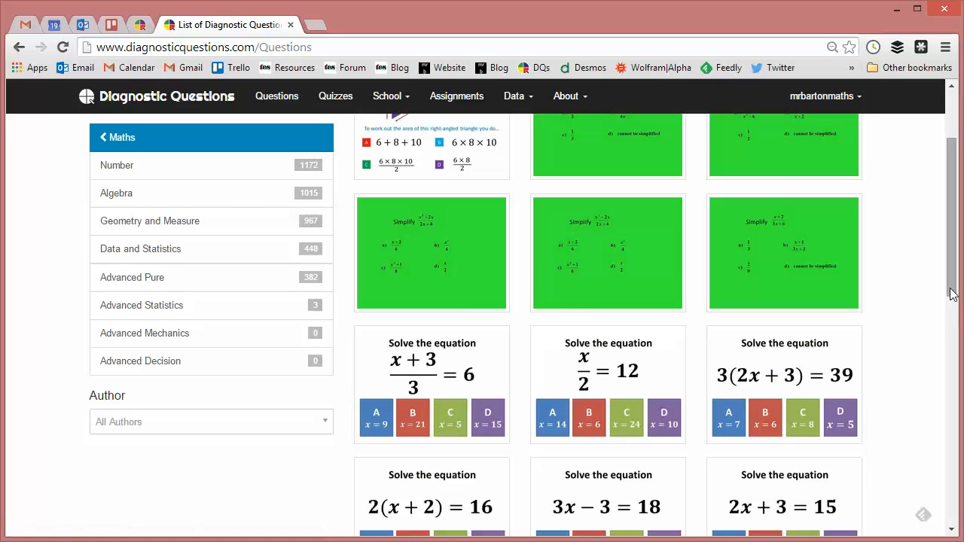
scroll(927, 440, "down", 6)
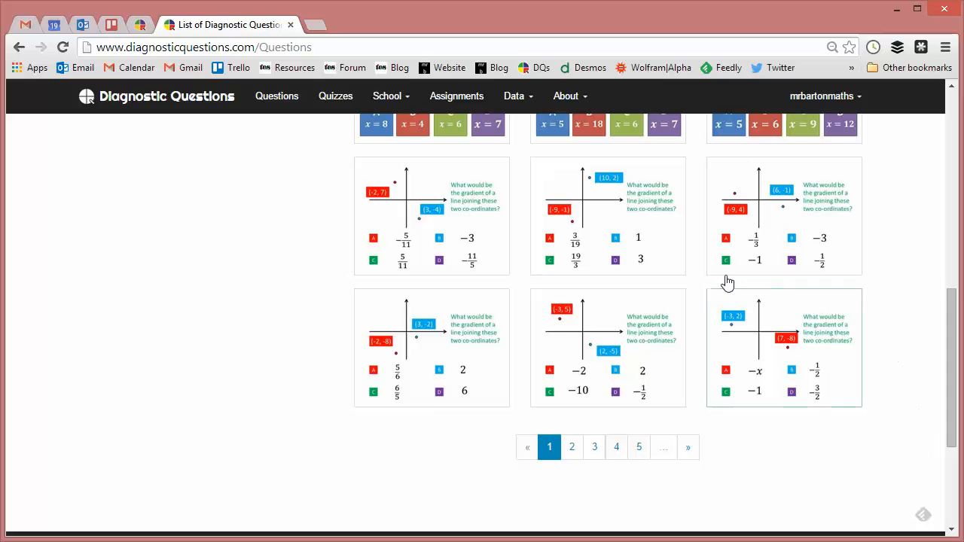
mouse_move(771, 258)
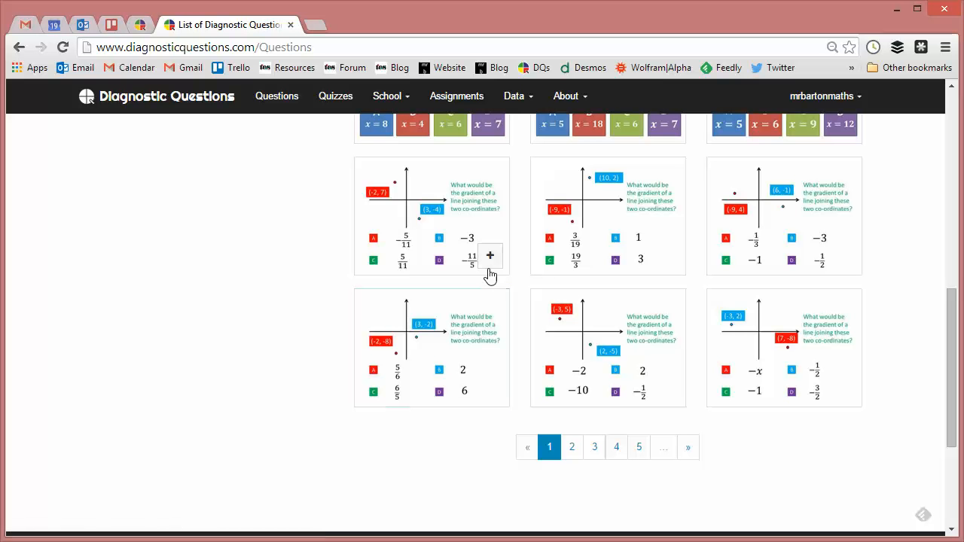
left_click(490, 257)
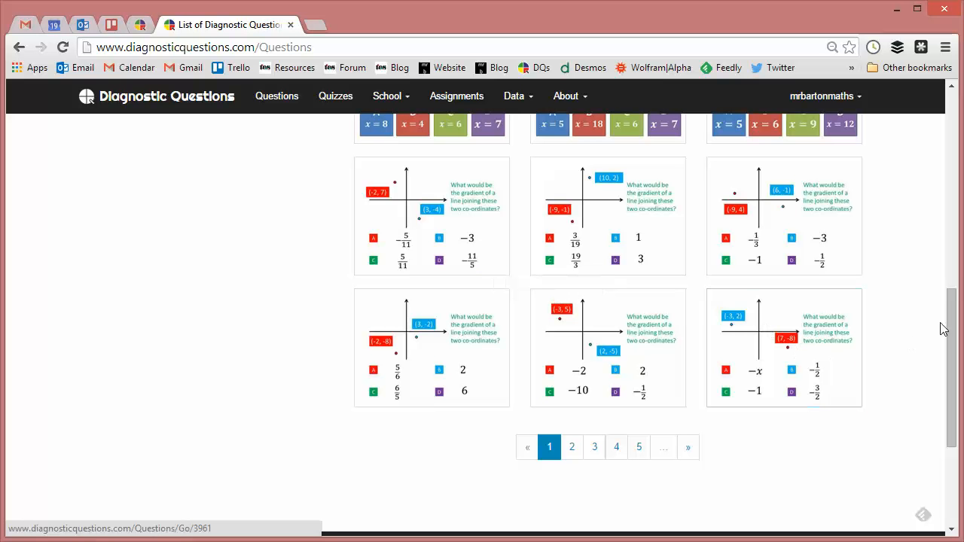
Step: Add the question on the area of the right-angled triangle to the Instant Quiz
left_click_drag(950, 327, 961, 113)
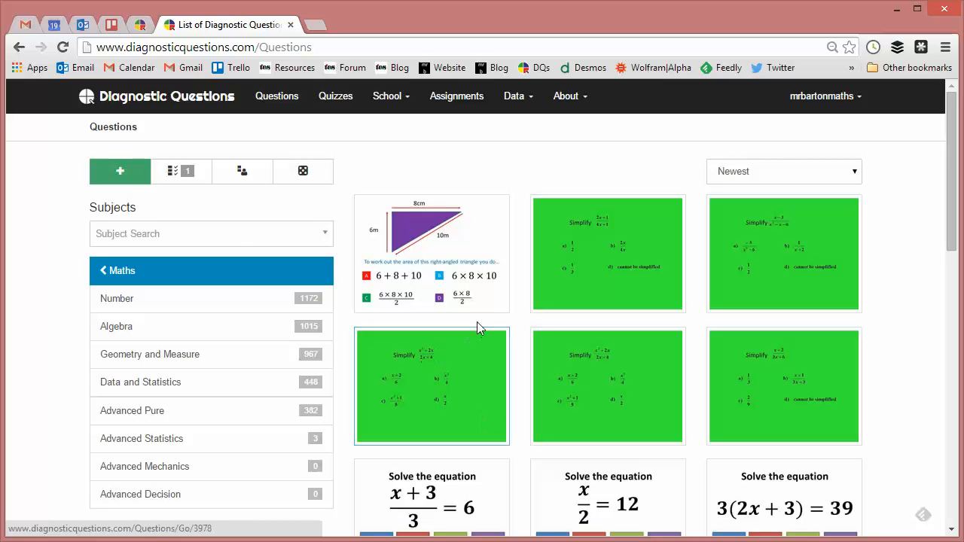
mouse_move(493, 309)
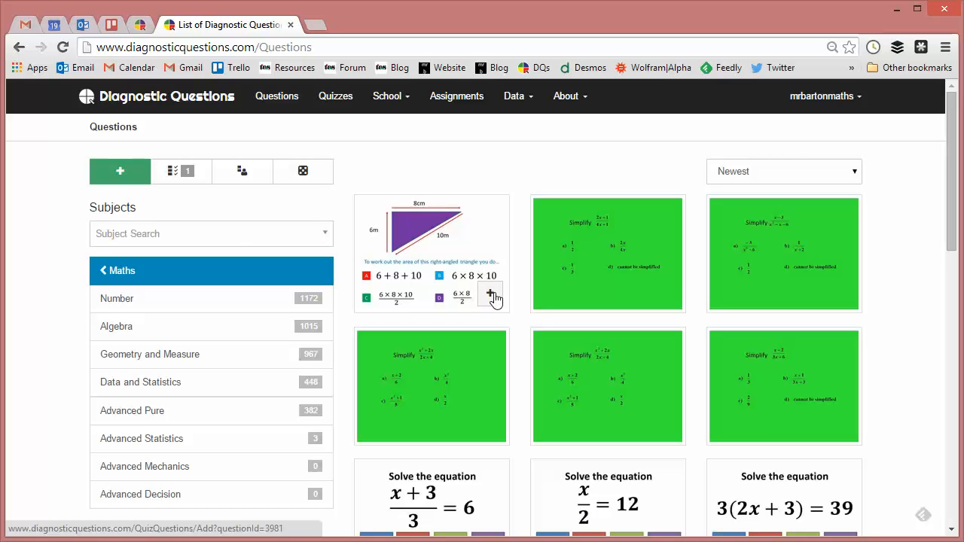
left_click(491, 295)
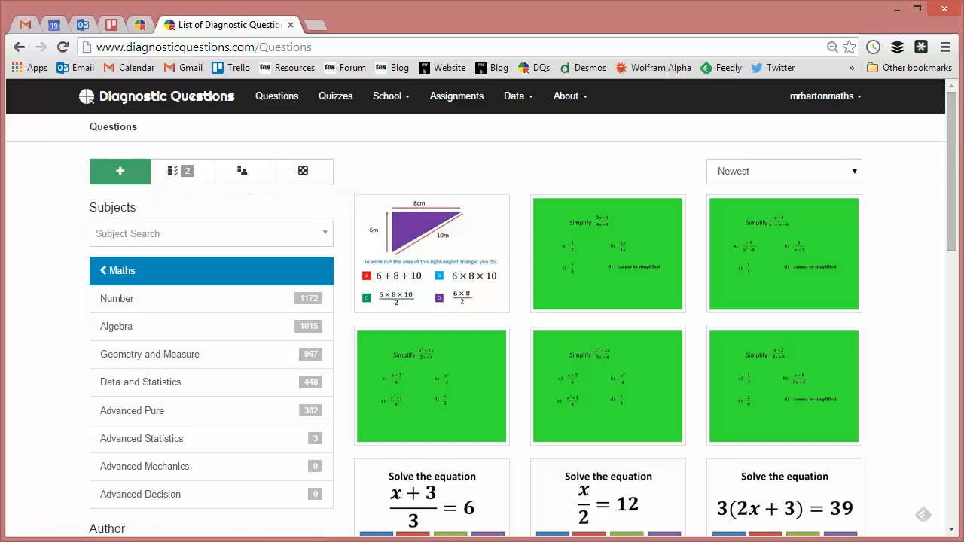
Step: Go to page 2 of the questions and add the "Equidistant from a line" question to the Instant Quiz
left_click_drag(952, 147, 953, 452)
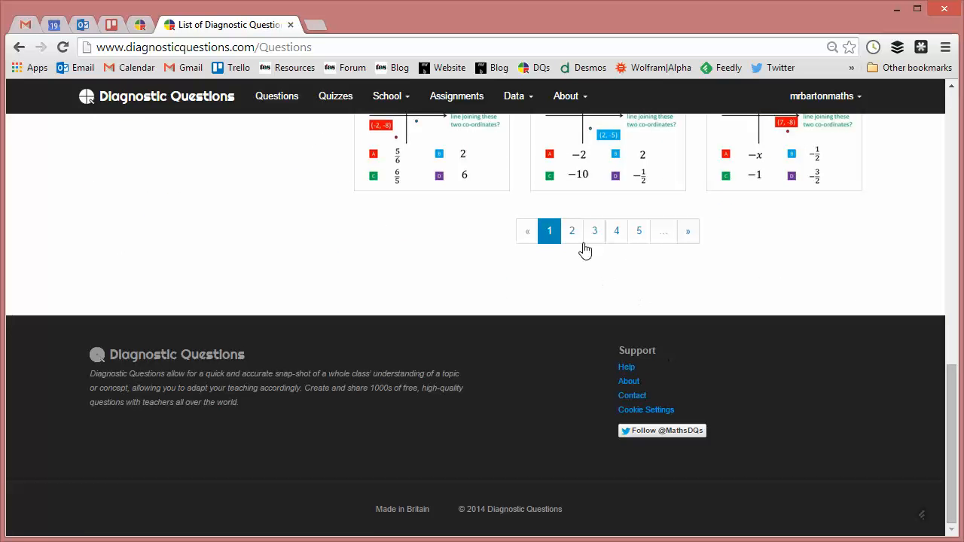
left_click(572, 233)
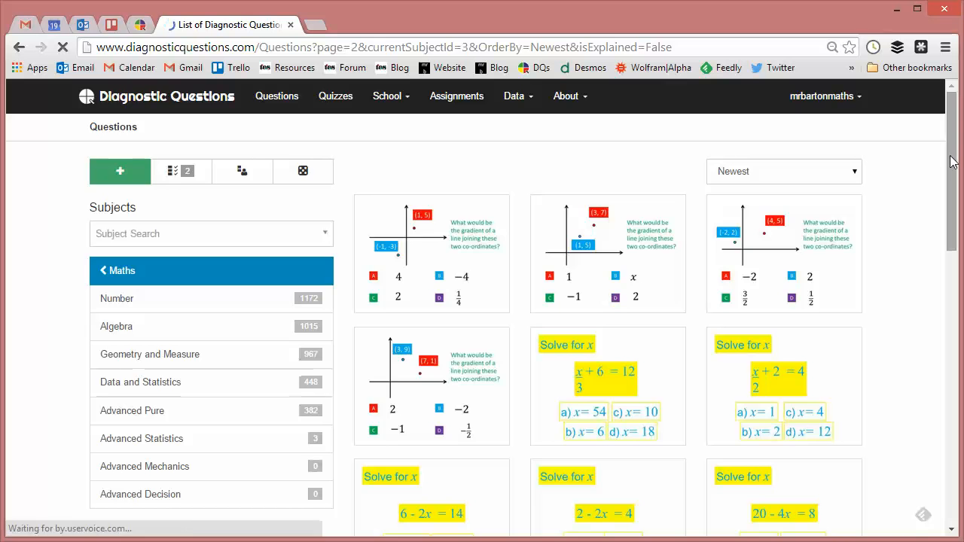
left_click_drag(951, 156, 926, 361)
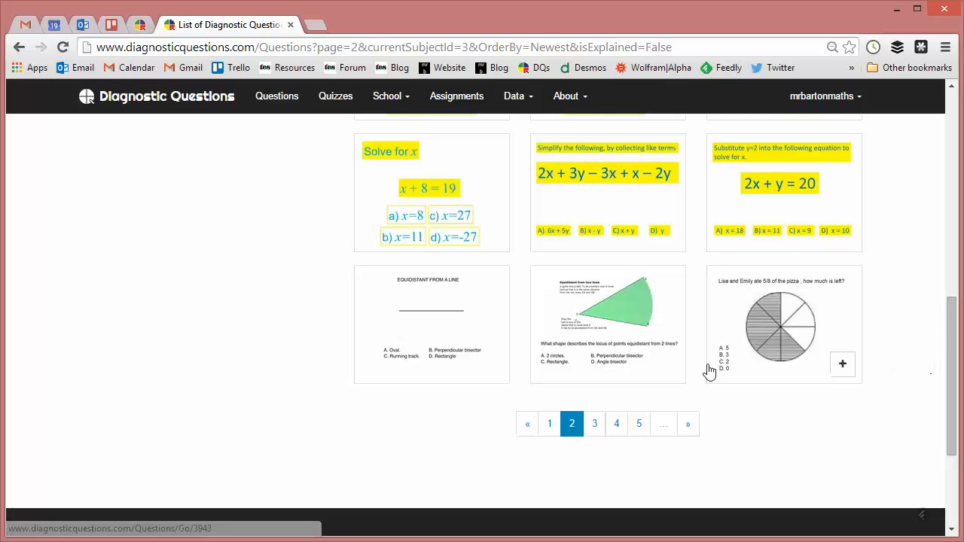
left_click(490, 366)
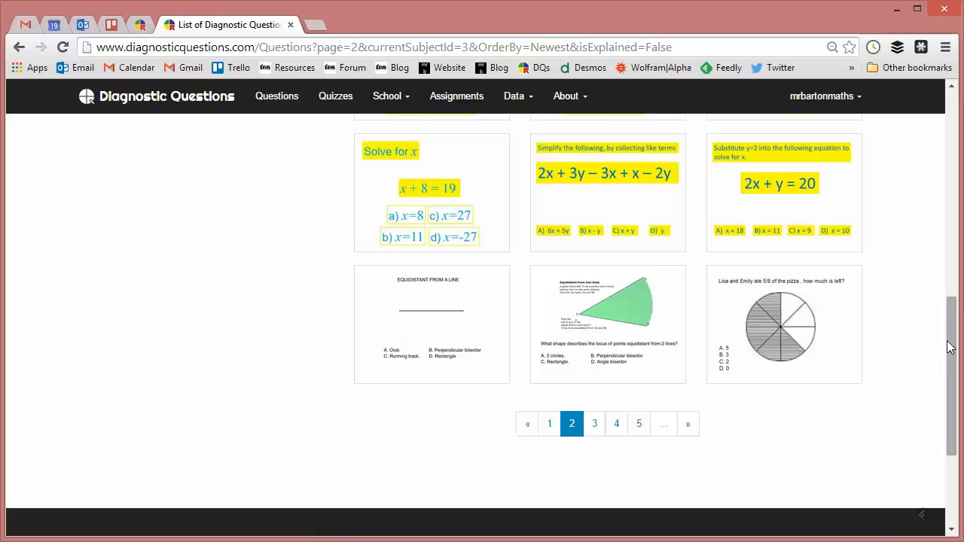
Step: Search the subjects for "histogr" and filter the questions by the Histogram subject
left_click_drag(951, 347, 951, 146)
left_click(133, 218)
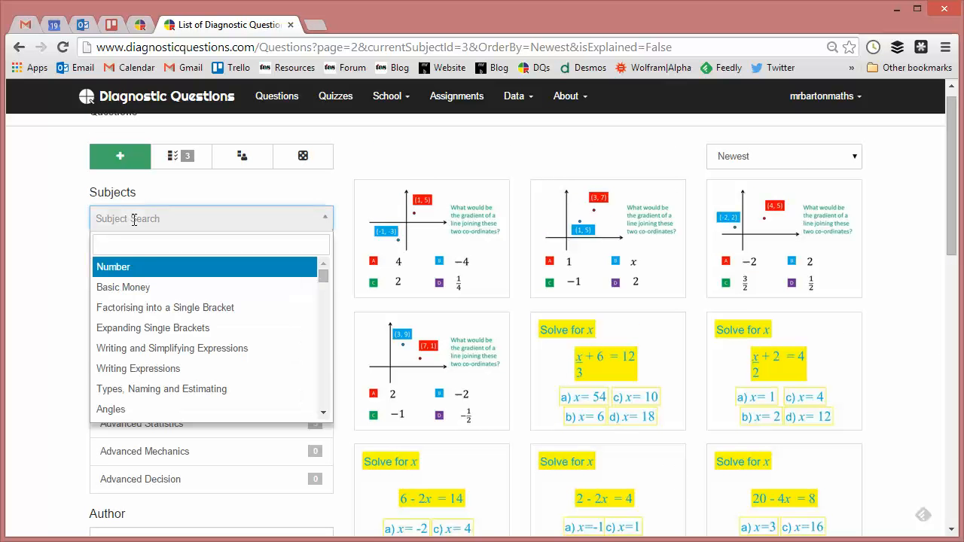
type("hist")
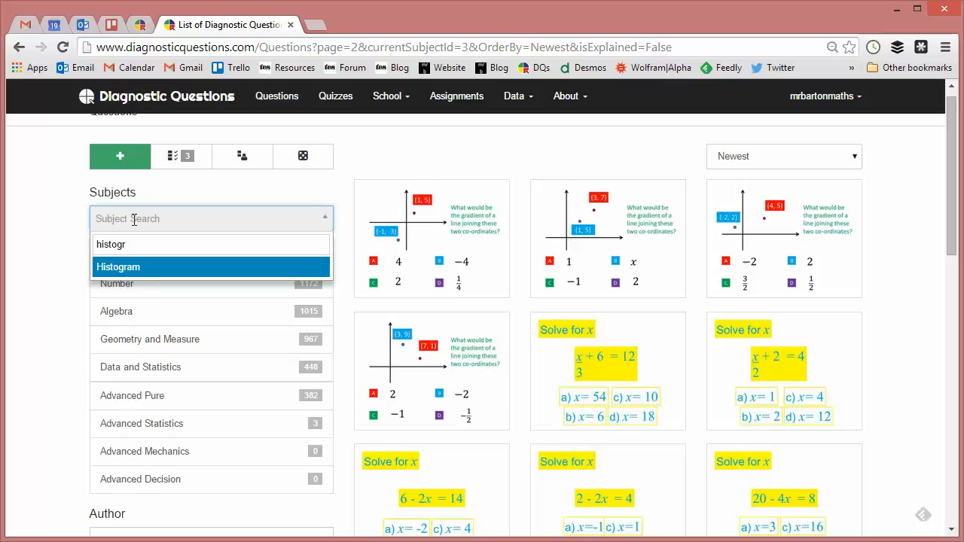
type("ogr")
left_click(112, 267)
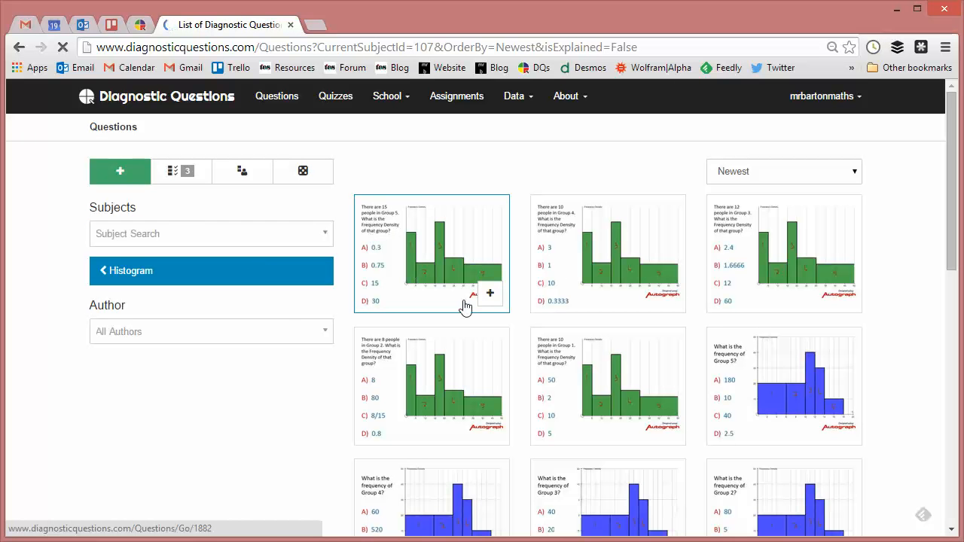
Step: Add the question on the frequency density of Group 5 to the Instant Quiz and open that quiz to review its questions
left_click(494, 298)
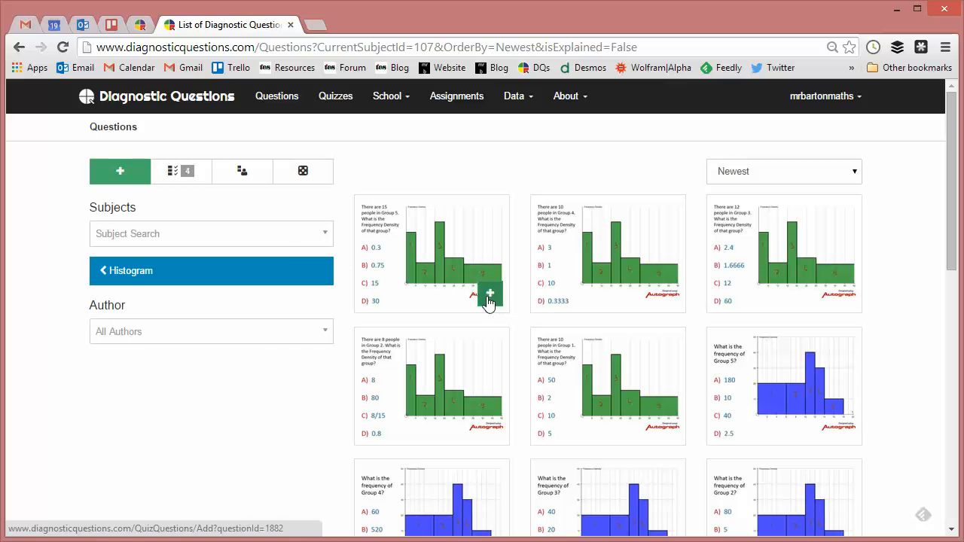
left_click(187, 178)
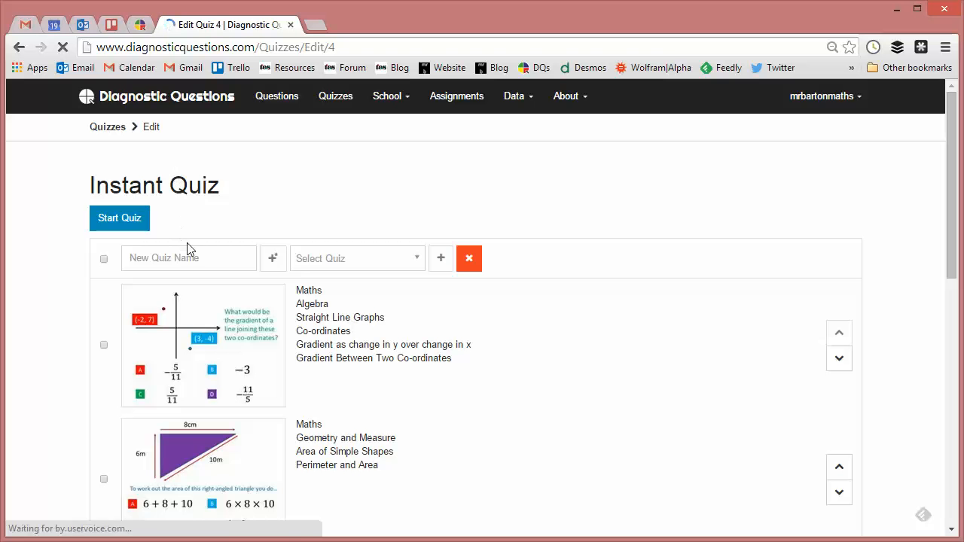
left_click_drag(952, 128, 896, 238)
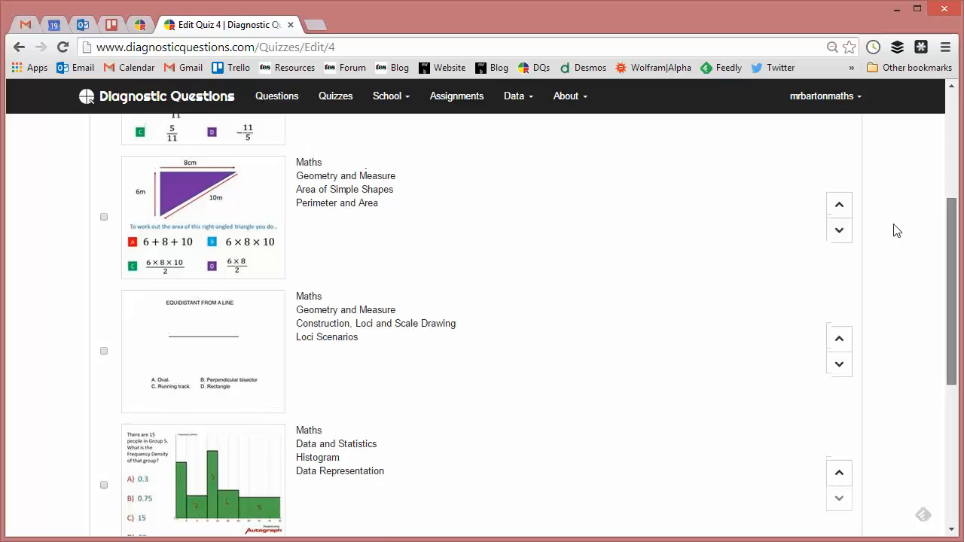
Step: Move the right-angled triangle area question up one place, above the gradient question, in the Instant Quiz
scroll(506, 262, "up", 1)
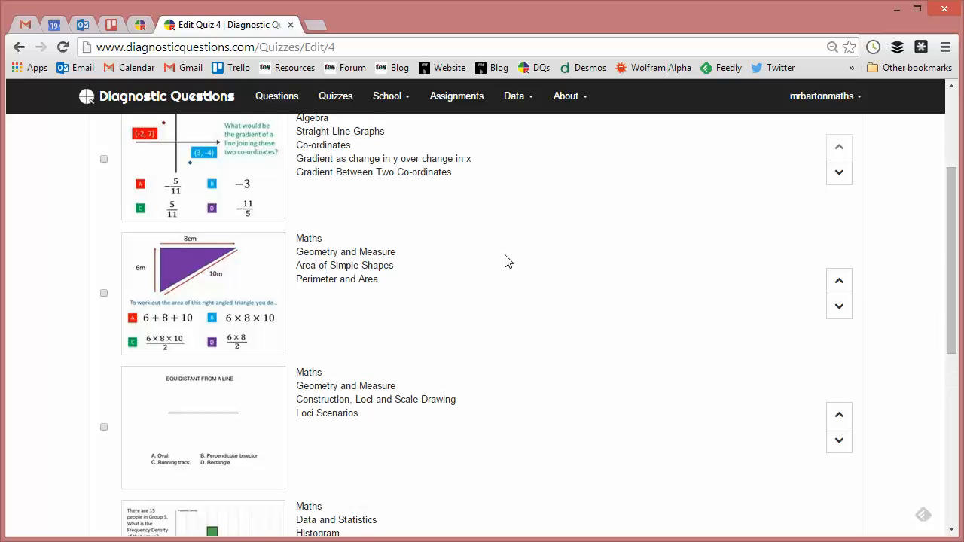
left_click(843, 283)
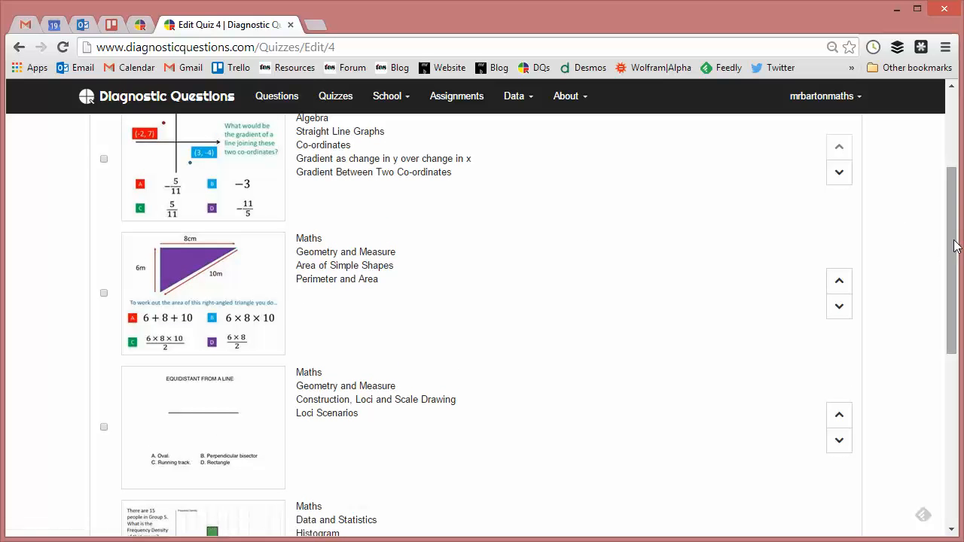
left_click_drag(954, 239, 954, 188)
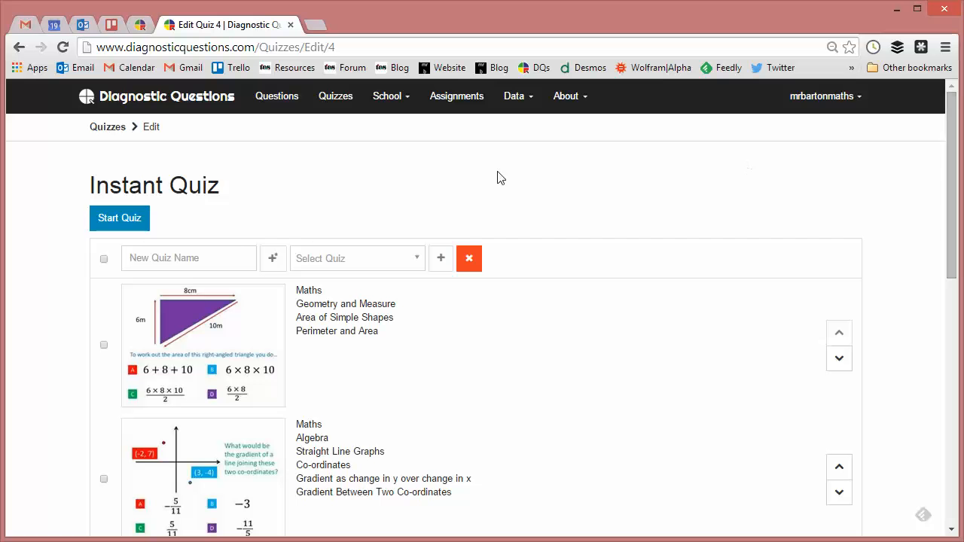
Step: Select all the Instant Quiz questions and create a new quiz from them named "Random Y7 Revision!"
left_click(104, 259)
left_click(175, 262)
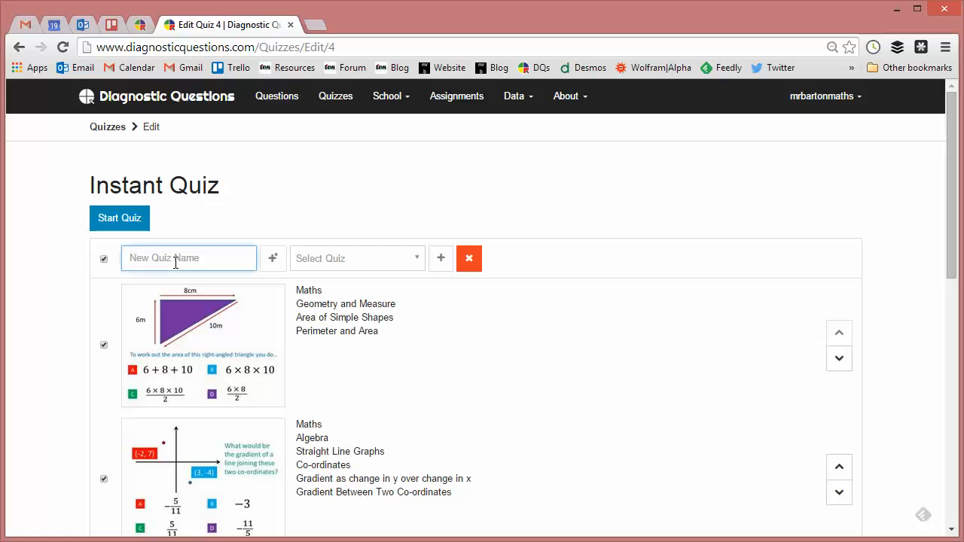
type("Random R")
key("BackSpace")
type("Y")
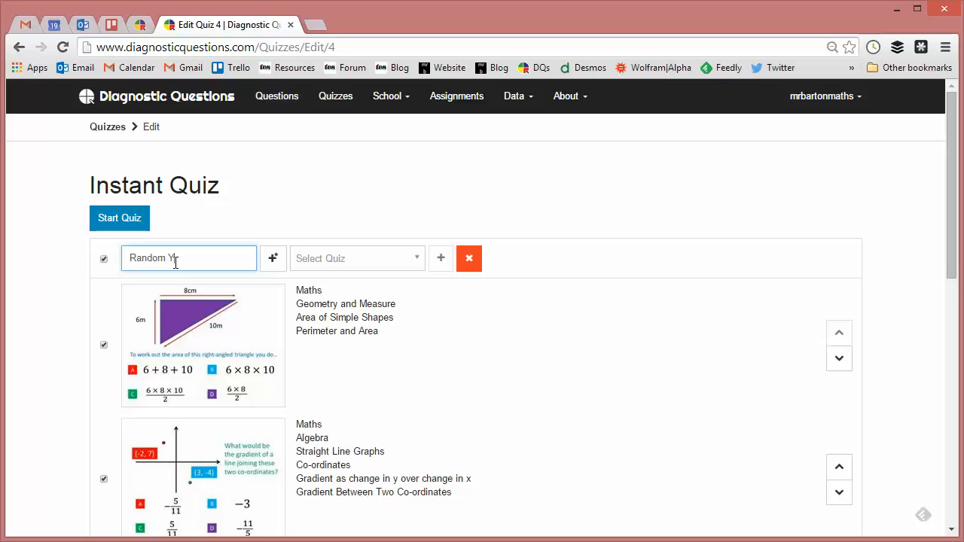
type("7 Revision!")
left_click(269, 260)
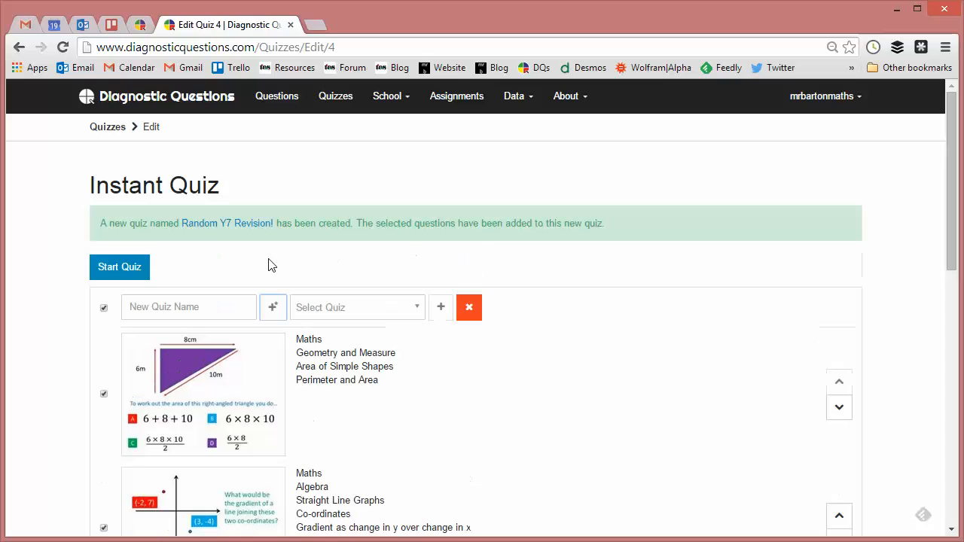
Step: Open the new "Random Y7 Revision!" quiz and set its visibility first to Colleagues, finally to Public
left_click(210, 226)
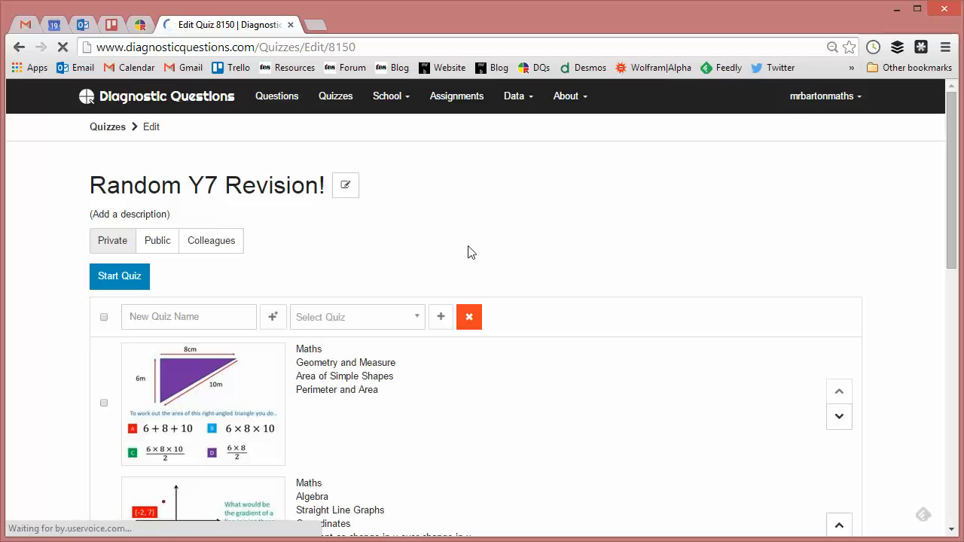
left_click_drag(953, 168, 916, 163)
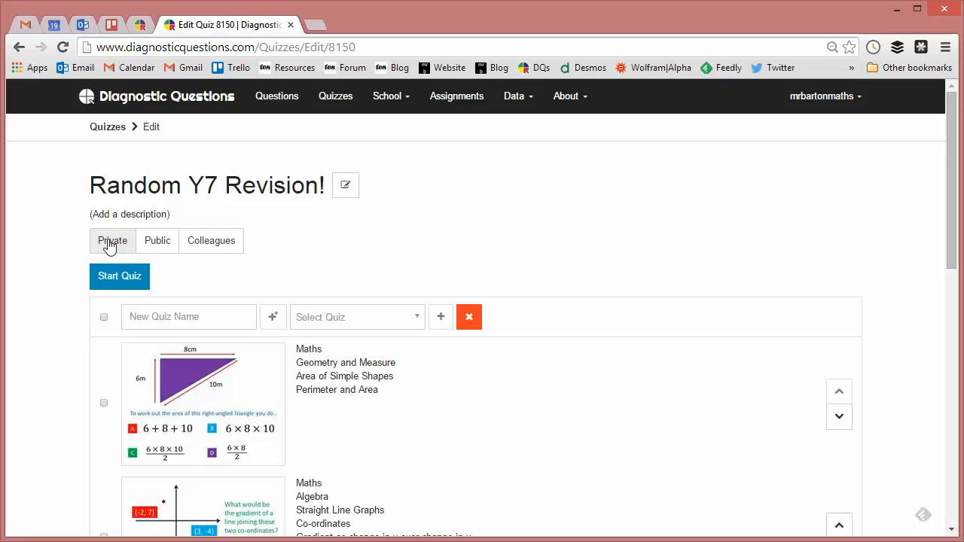
left_click(197, 247)
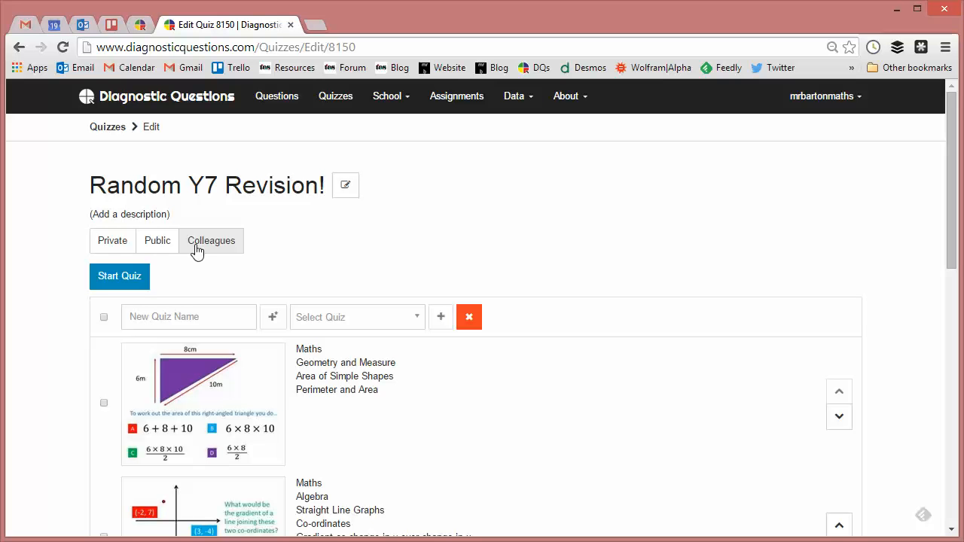
left_click(158, 250)
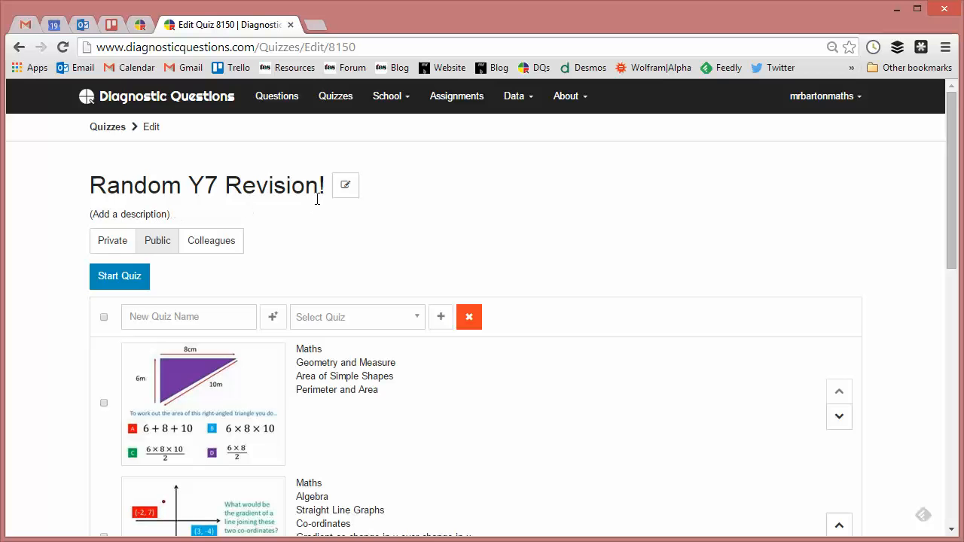
left_click(346, 189)
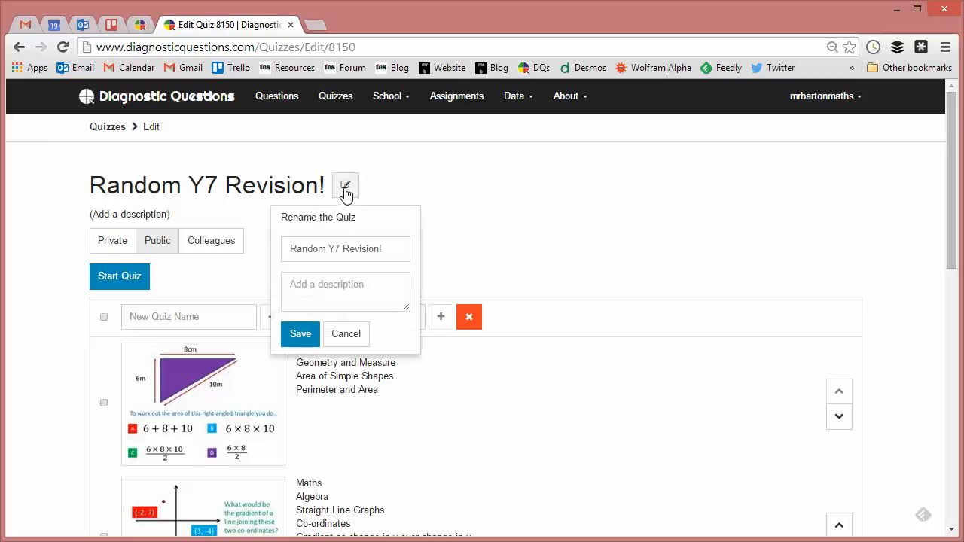
left_click(321, 292)
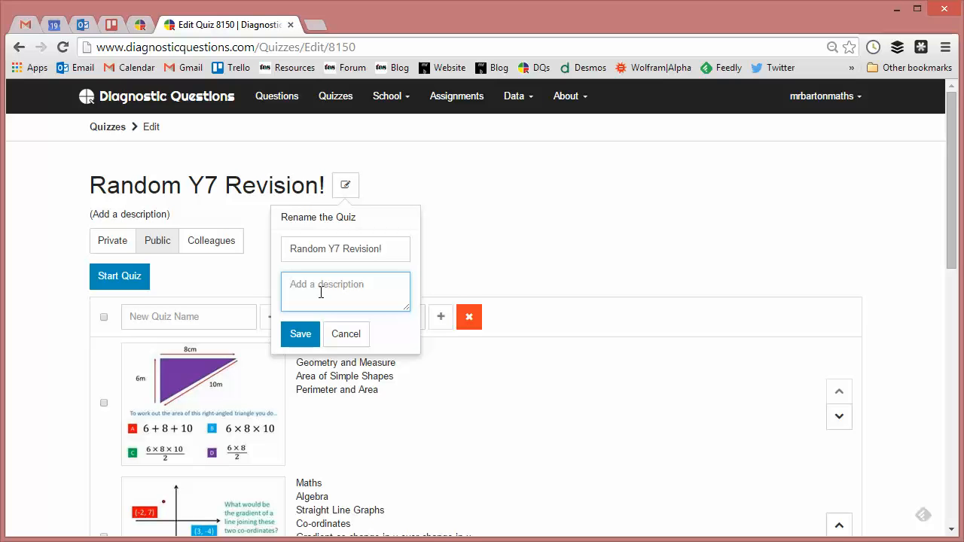
left_click(351, 335)
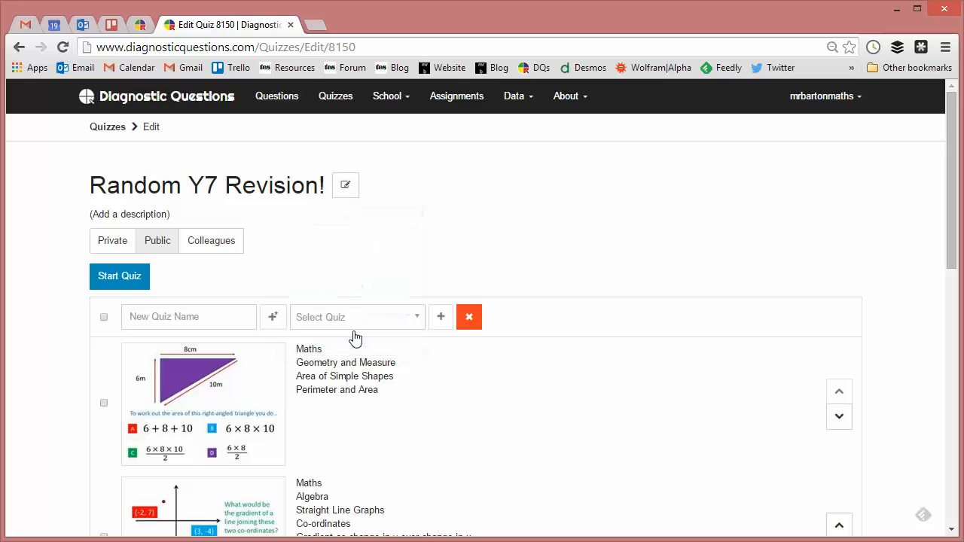